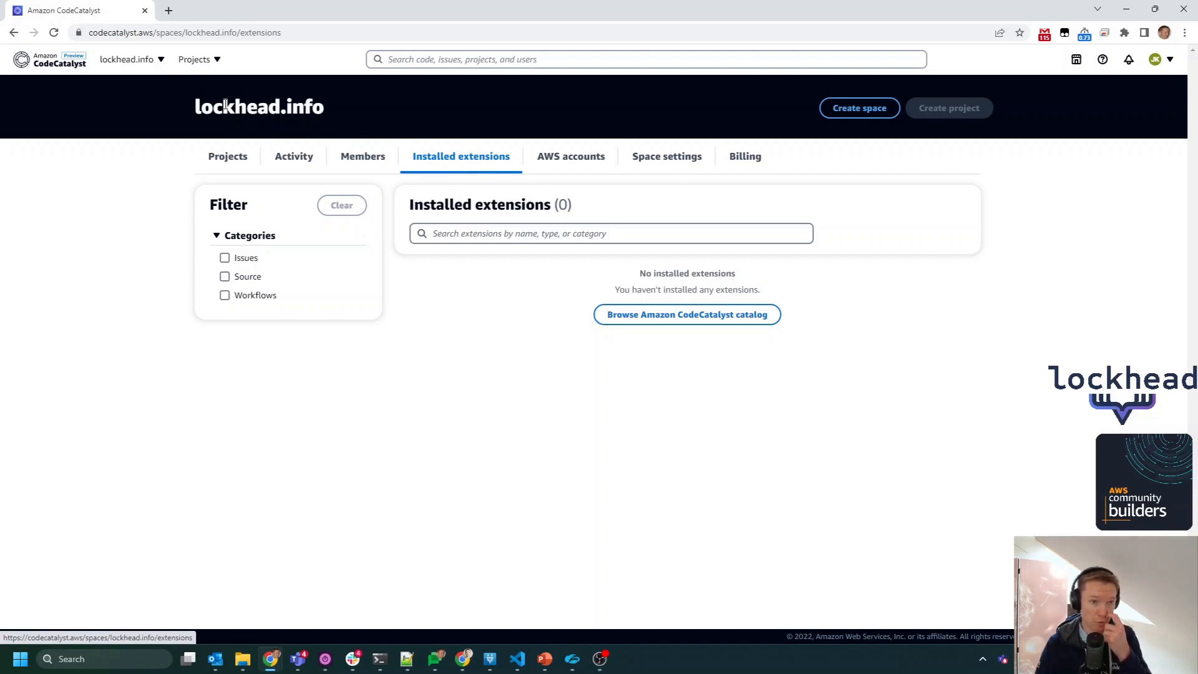
Install the GitHub repositories extension from the CodeCatalyst catalog for the lockhead.info space.
click(145, 60)
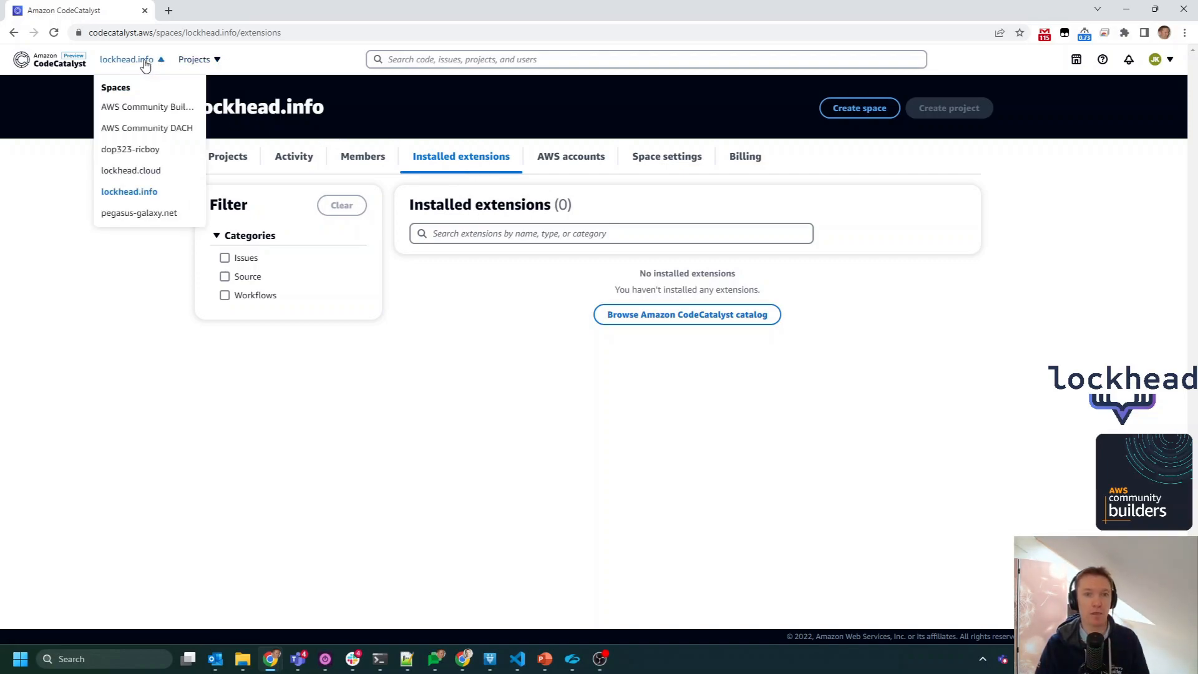
click(954, 249)
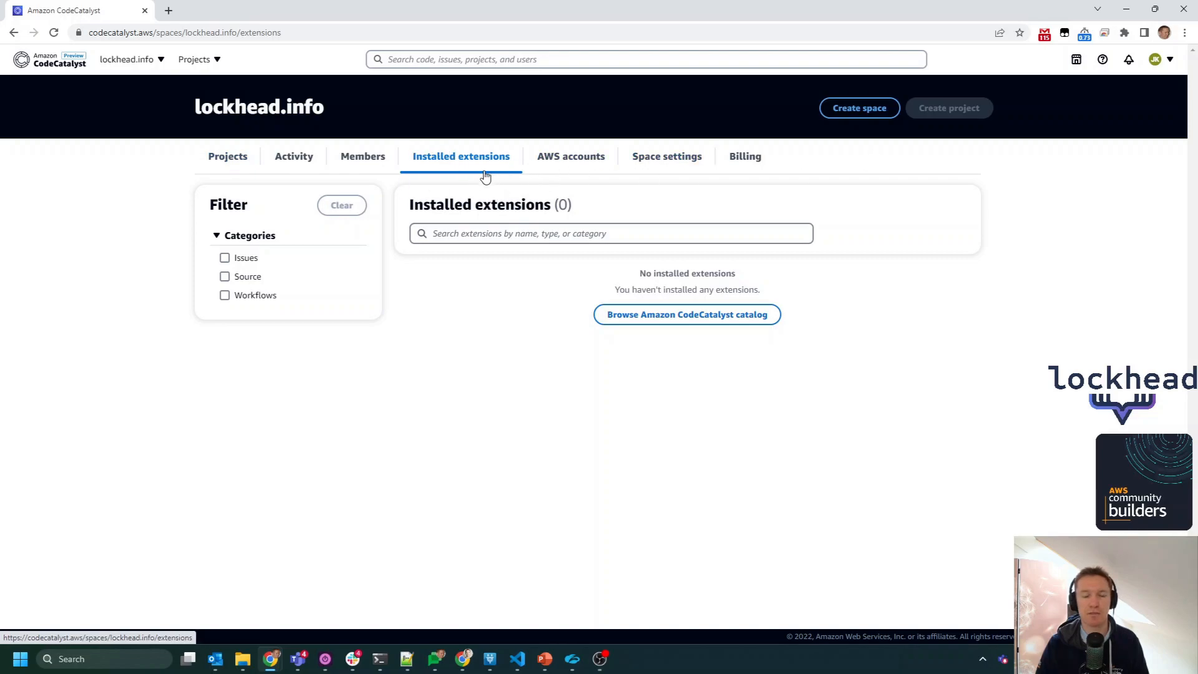
click(710, 320)
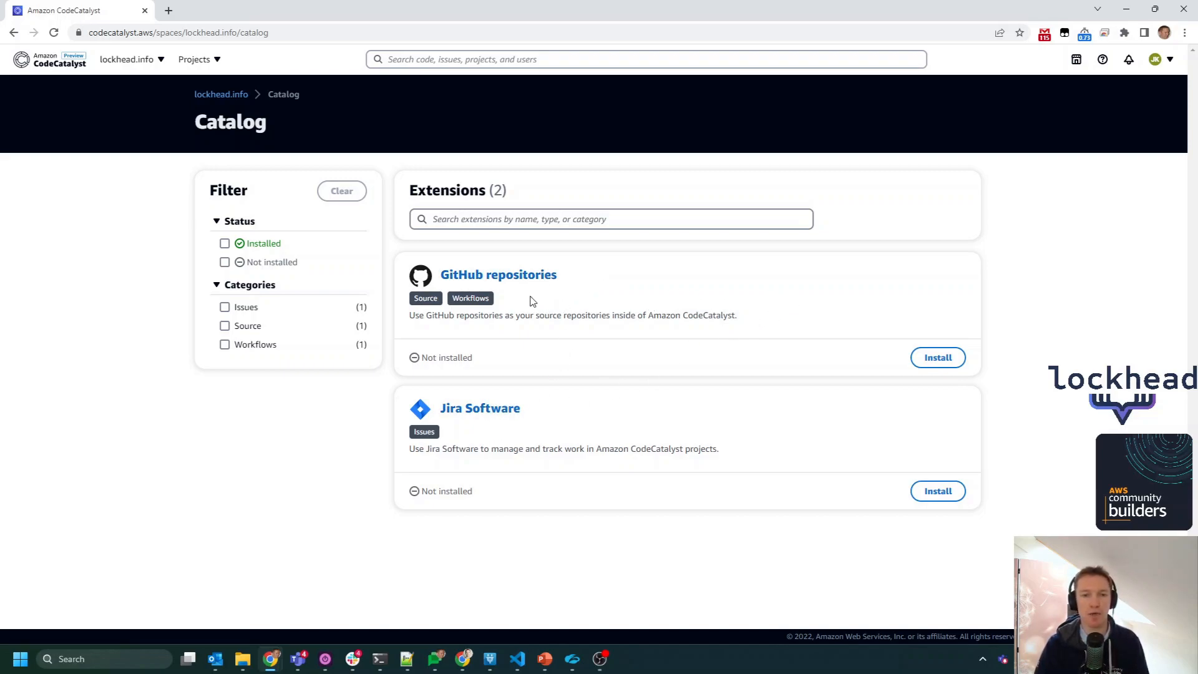
click(937, 359)
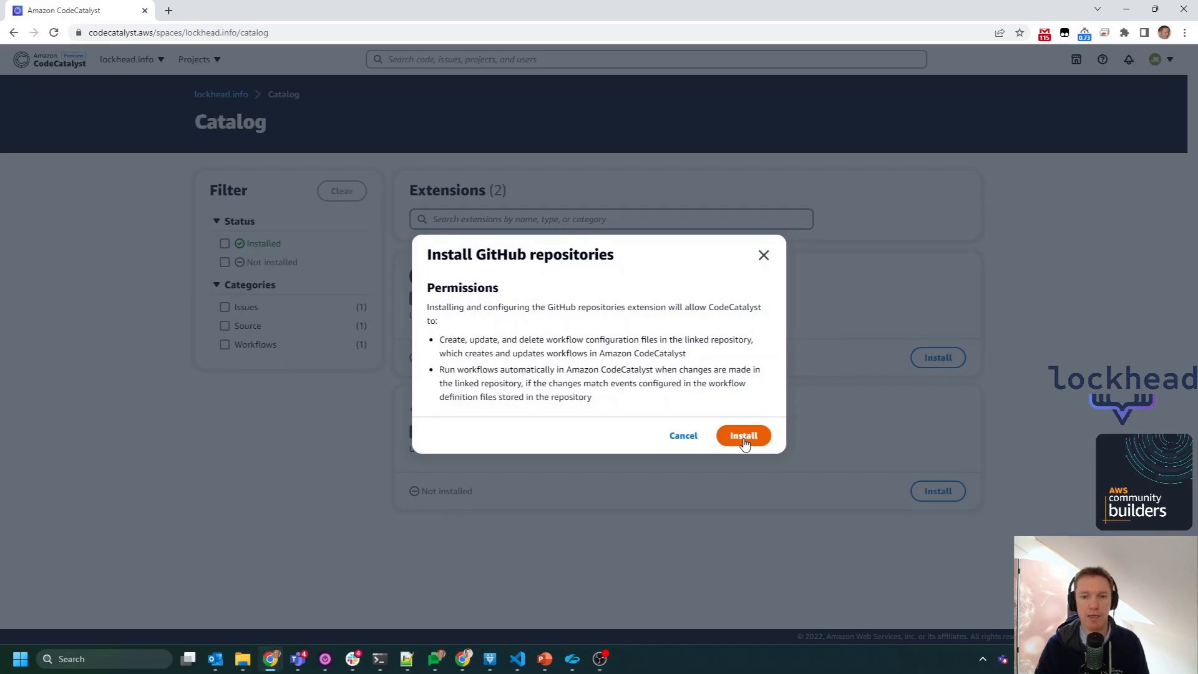
click(743, 438)
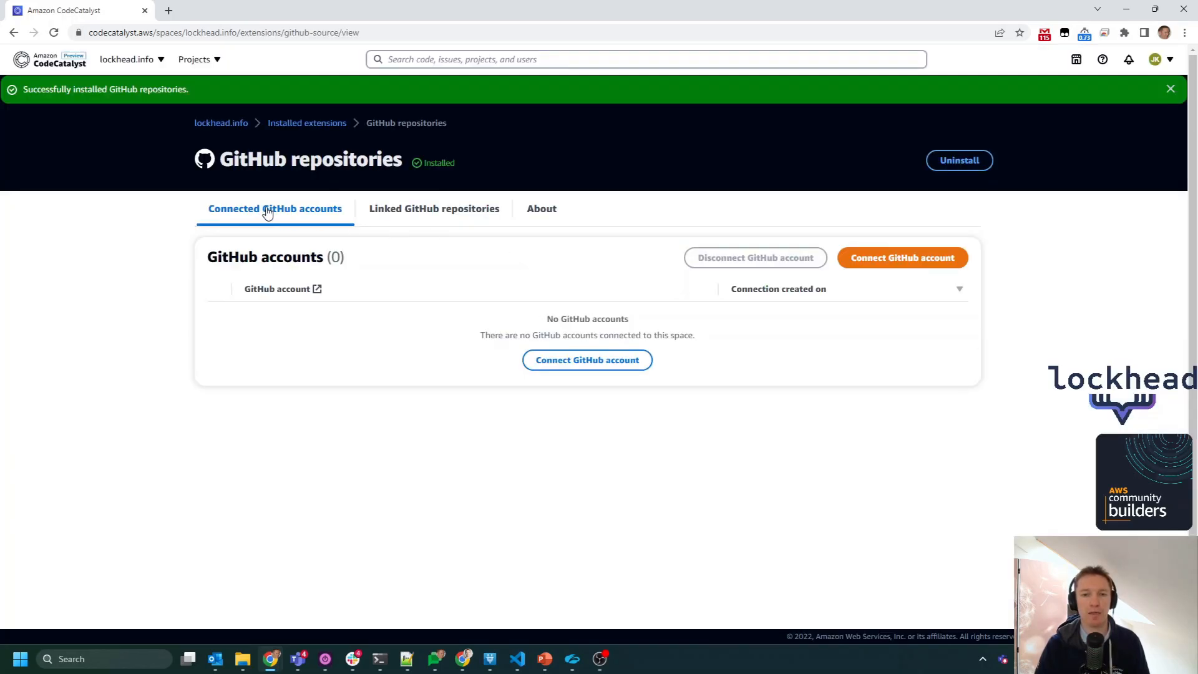
Start connecting the personal GitHub account, configure its Amazon CodeCatalyst app installation and confirm access with the authentication code.
click(608, 365)
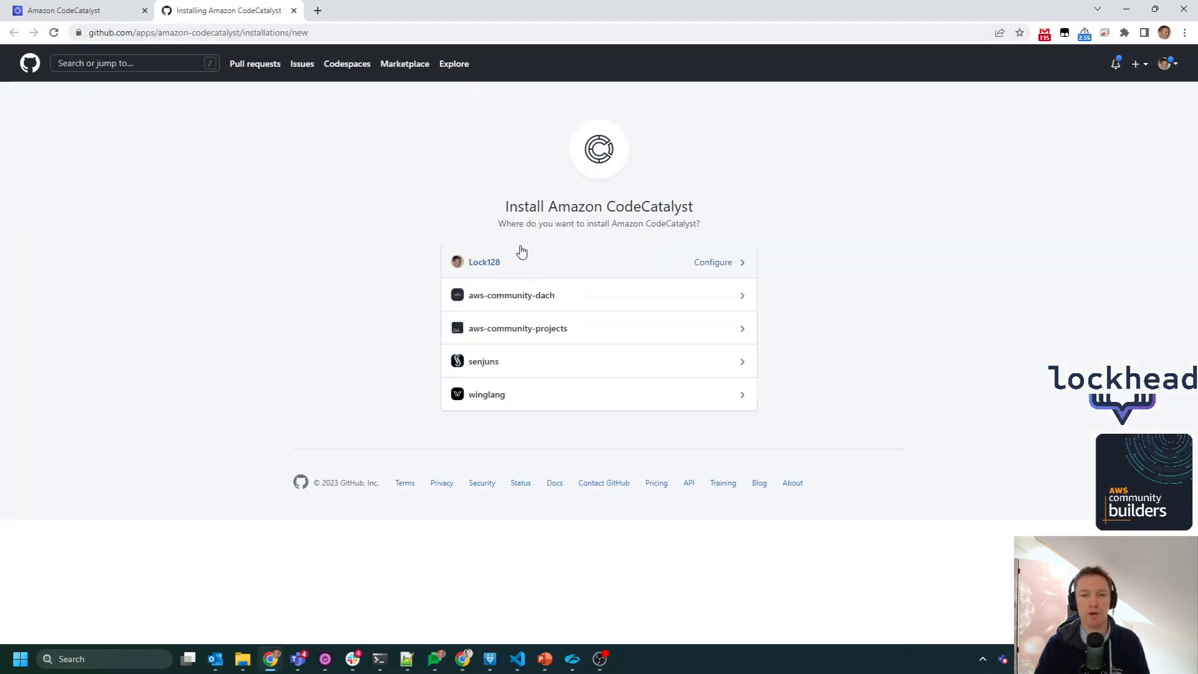
click(640, 262)
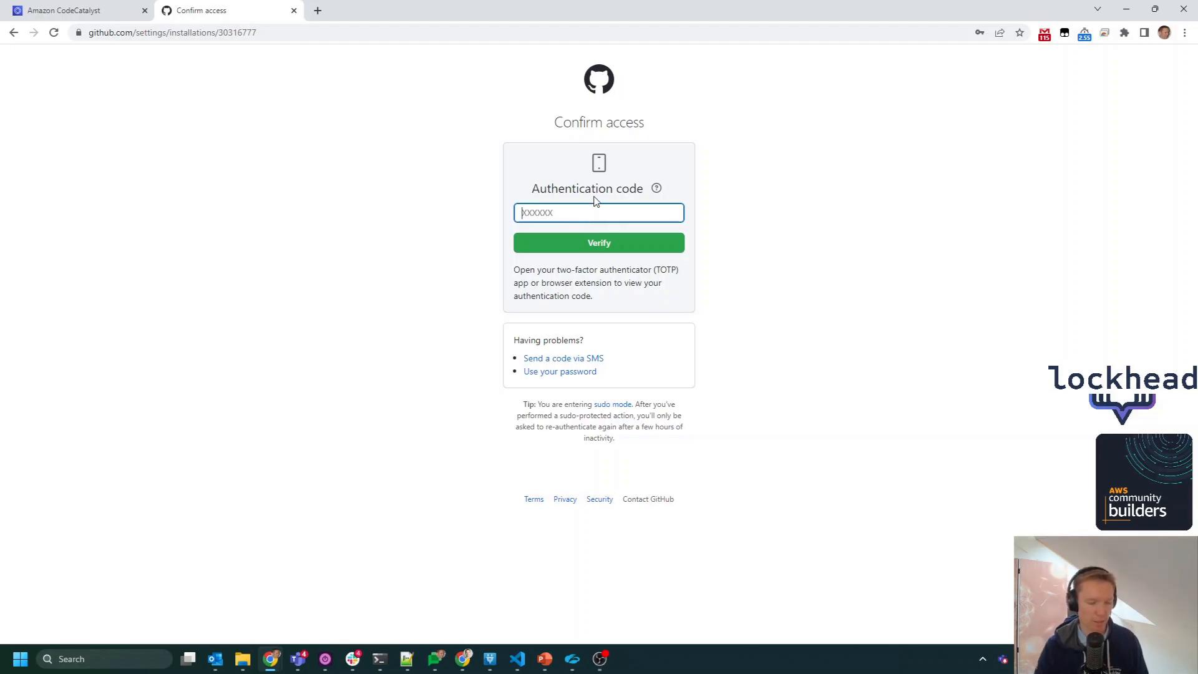
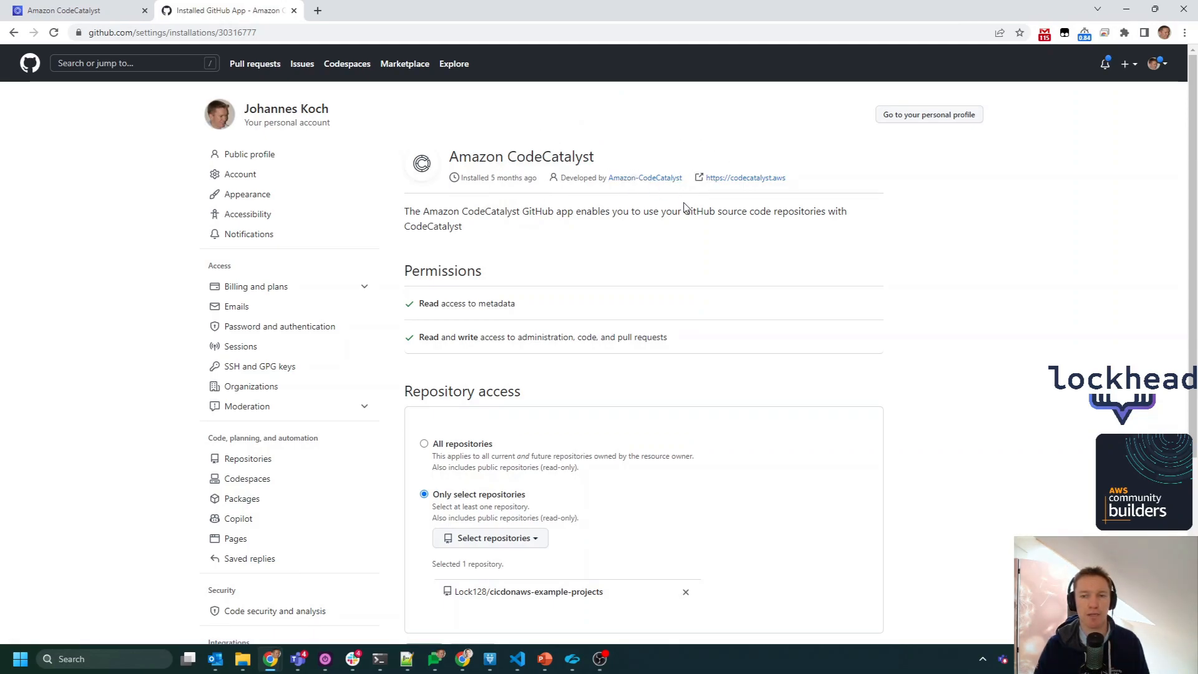
Add the cdk-dev-website repository to the Amazon CodeCatalyst app's selected repositories and save the repository access.
scroll(684, 206, down, 1)
scroll(679, 205, down, 1)
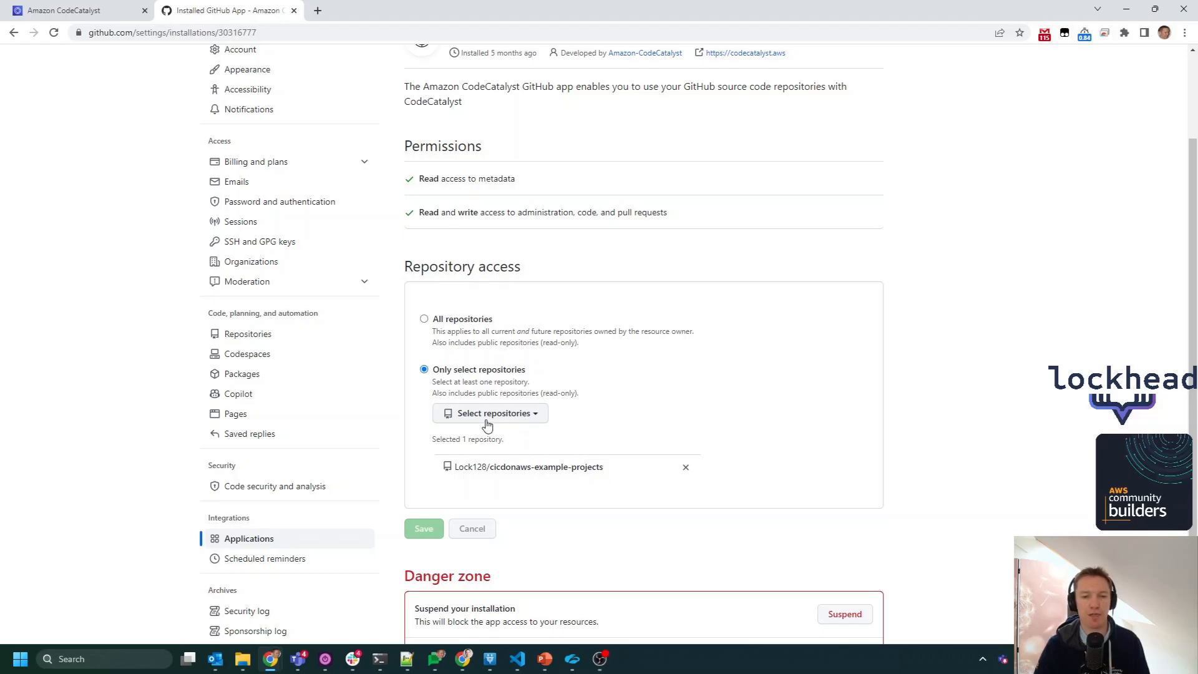
click(527, 414)
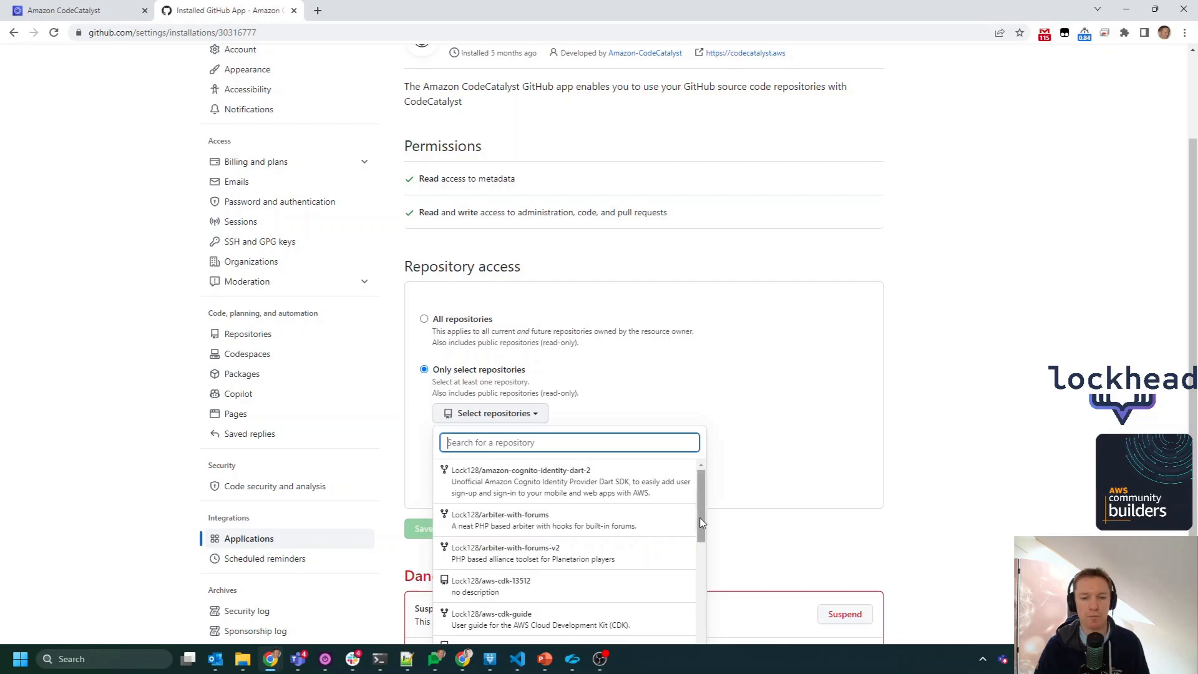
drag(698, 507, 697, 560)
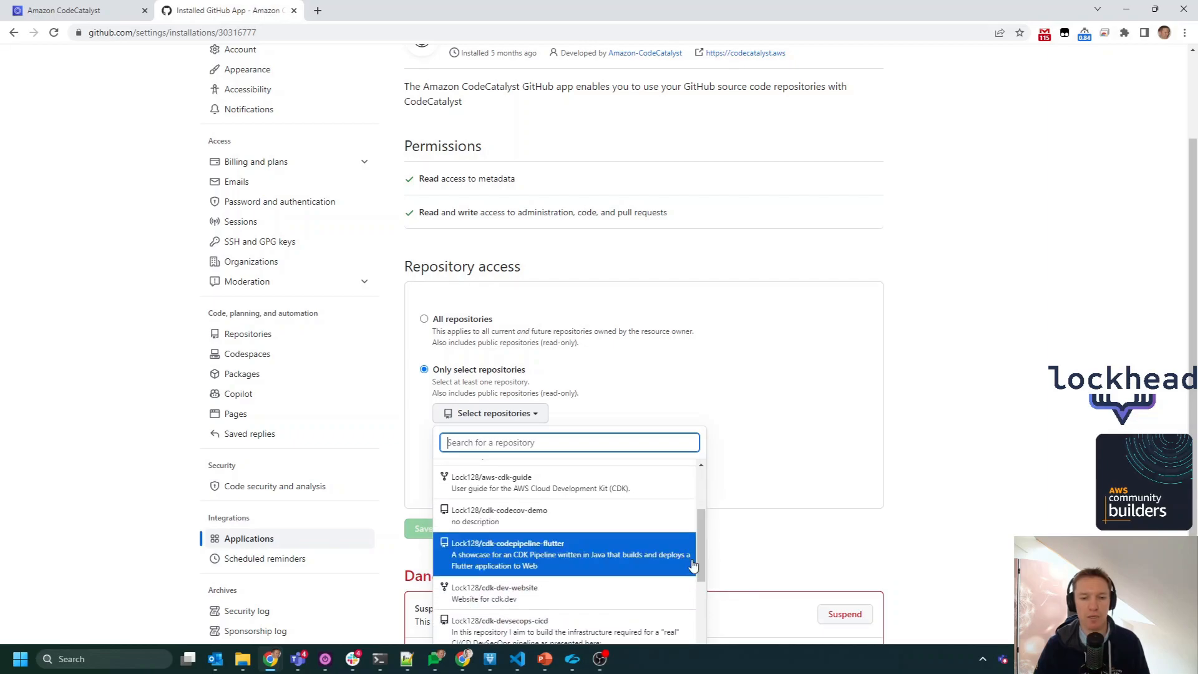
click(541, 588)
click(424, 555)
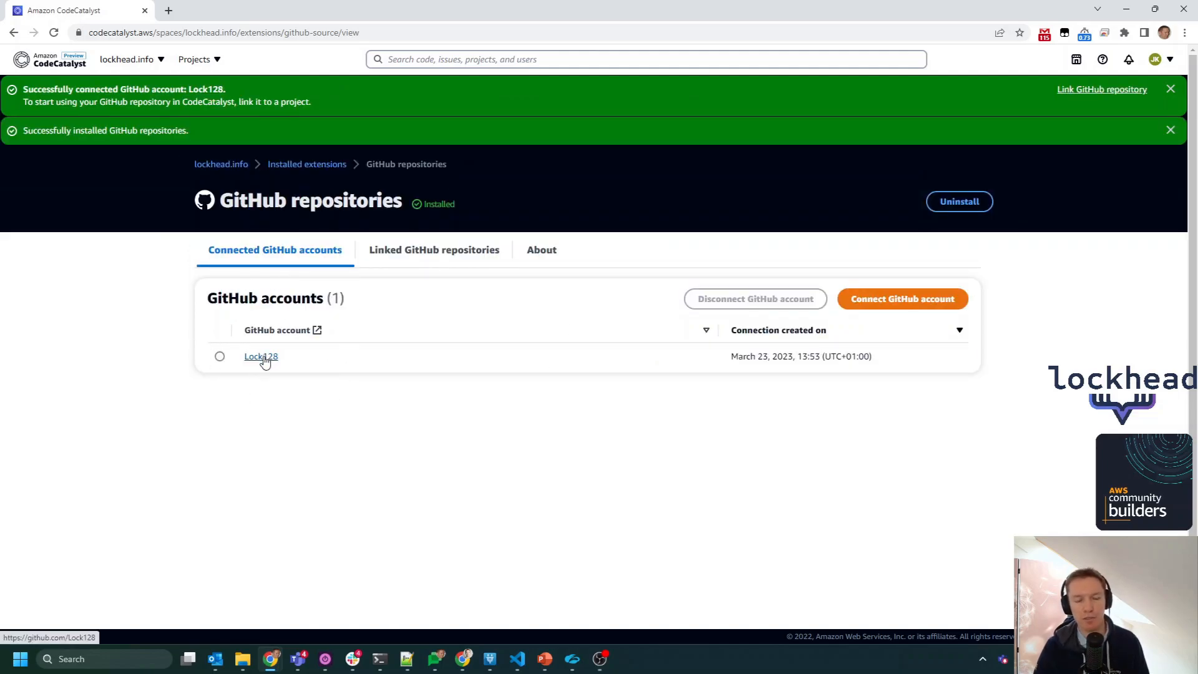
Link the GitHub repository cicdonaws-example-projects to the CodeCatalyst project aws-communityday-feedback-app.
click(442, 252)
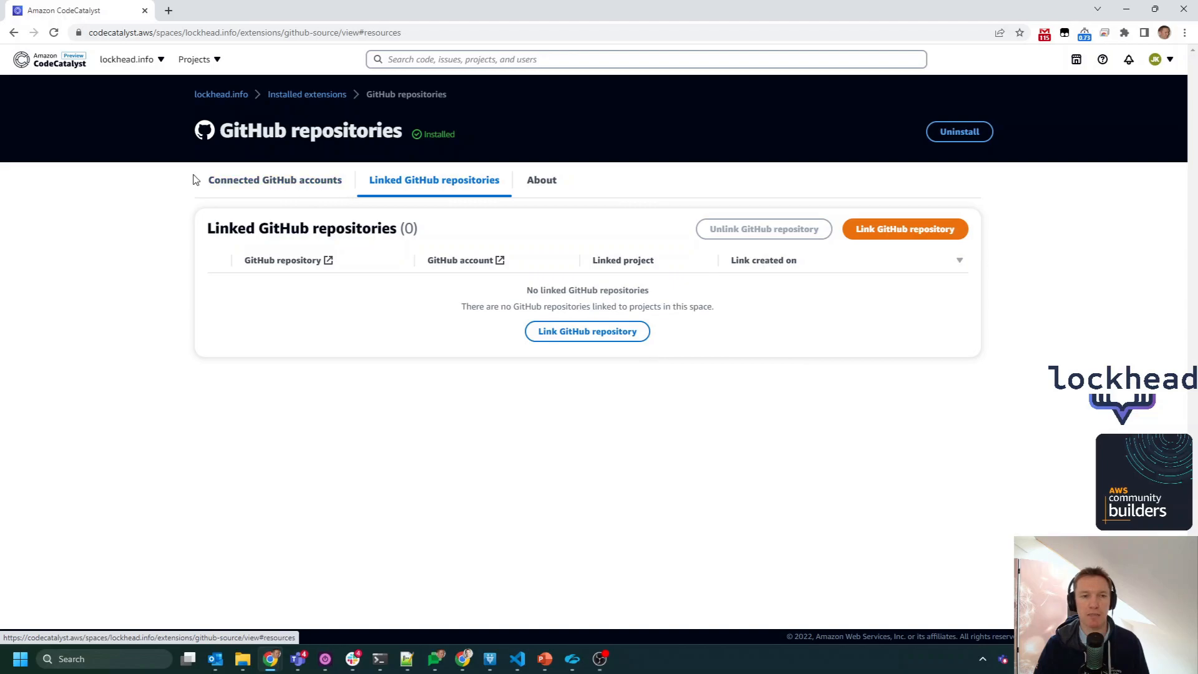
click(594, 334)
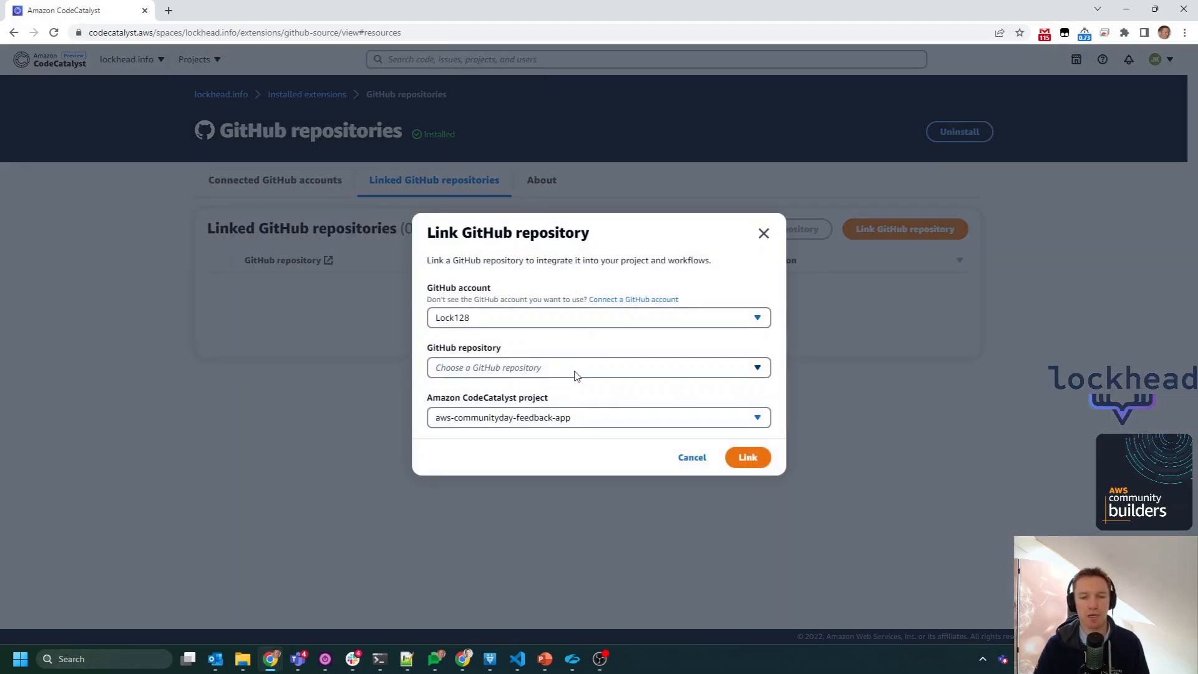
click(548, 372)
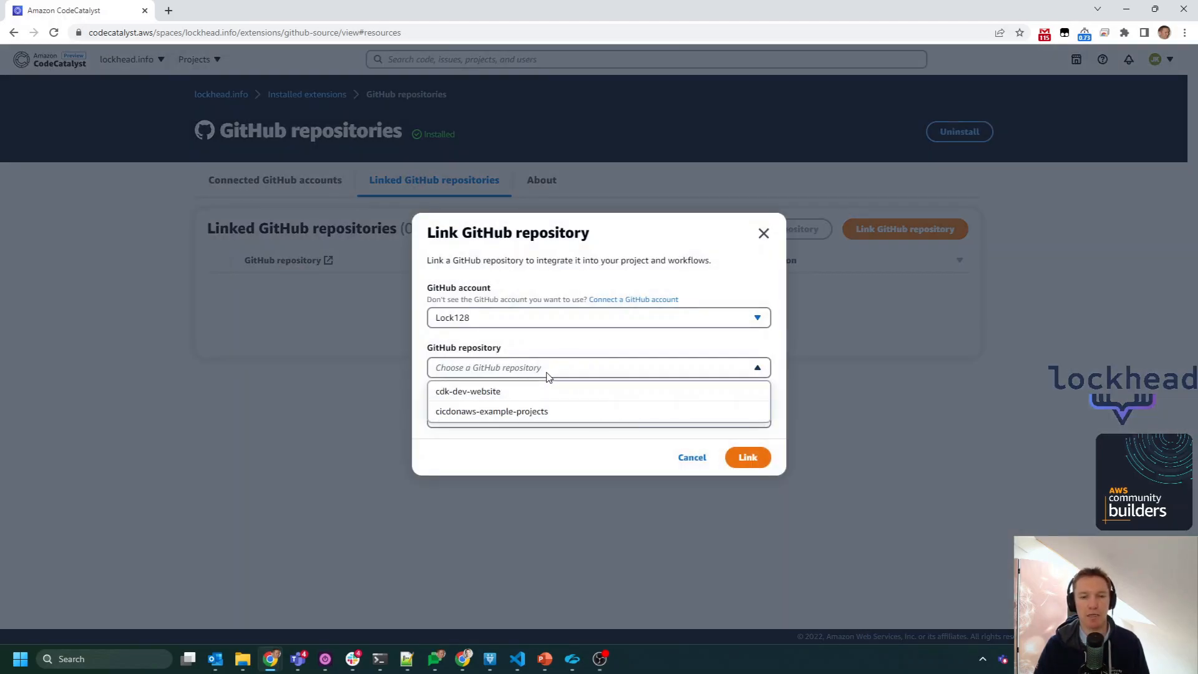
click(506, 412)
click(574, 424)
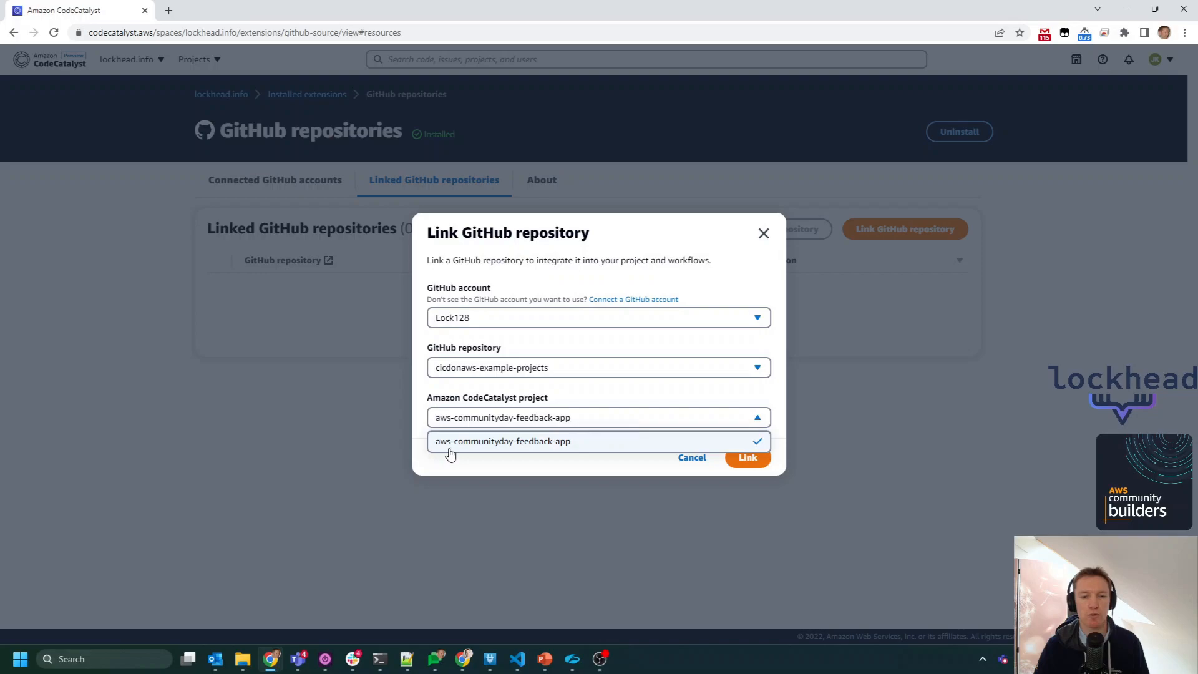
click(610, 467)
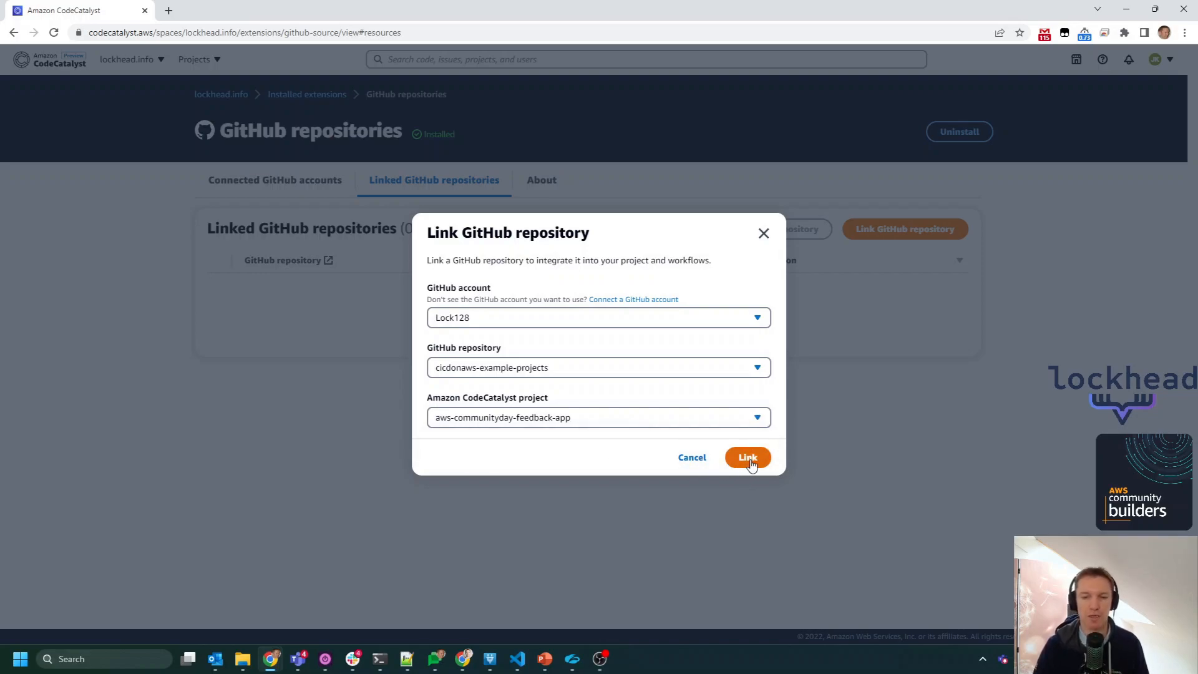
click(749, 460)
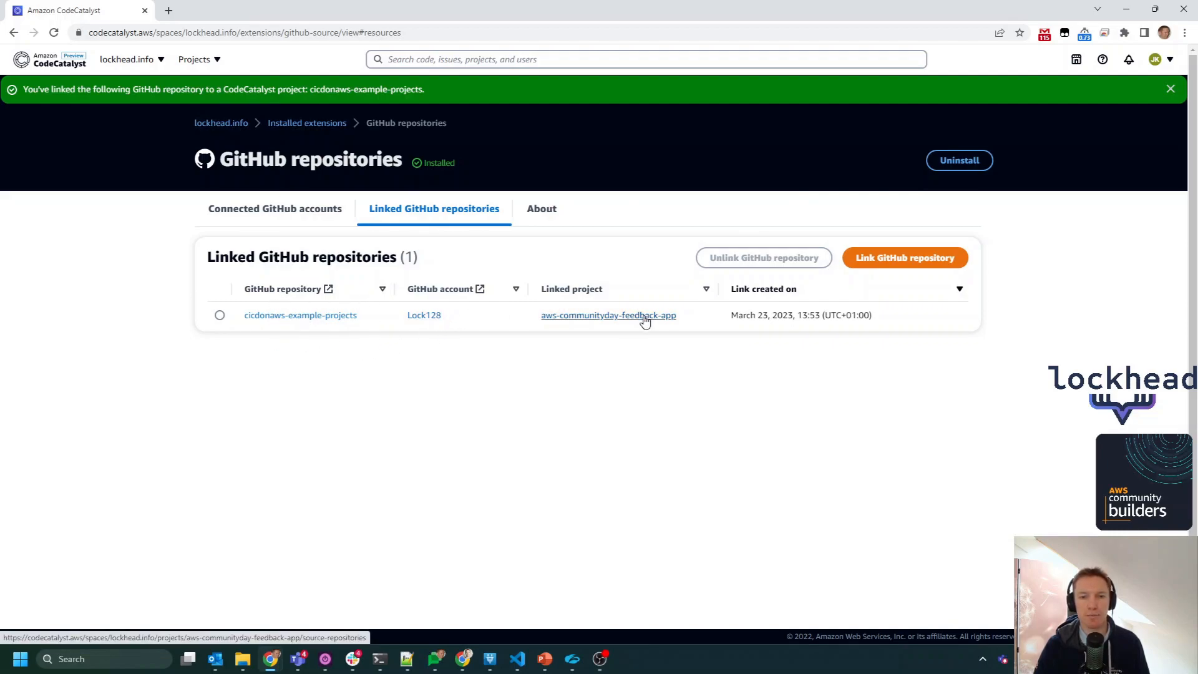
Open the linked project in a separate browser tab and check its source repositories and CI/CD workflows.
right_click(634, 323)
click(651, 328)
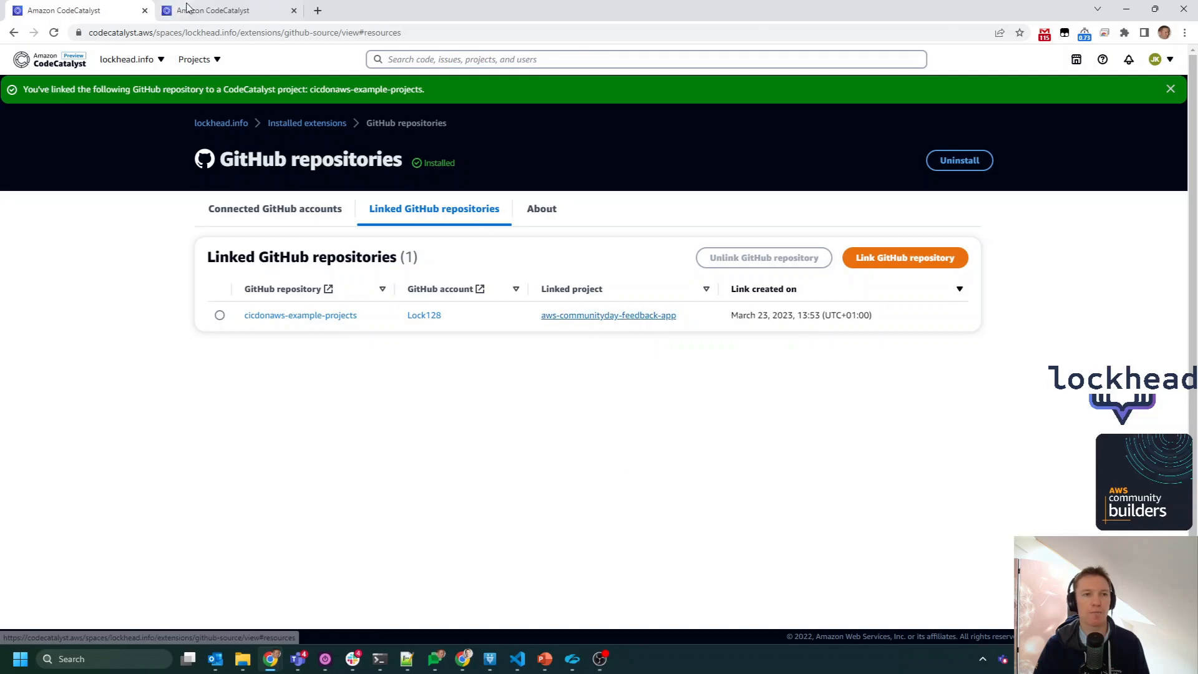
click(200, 13)
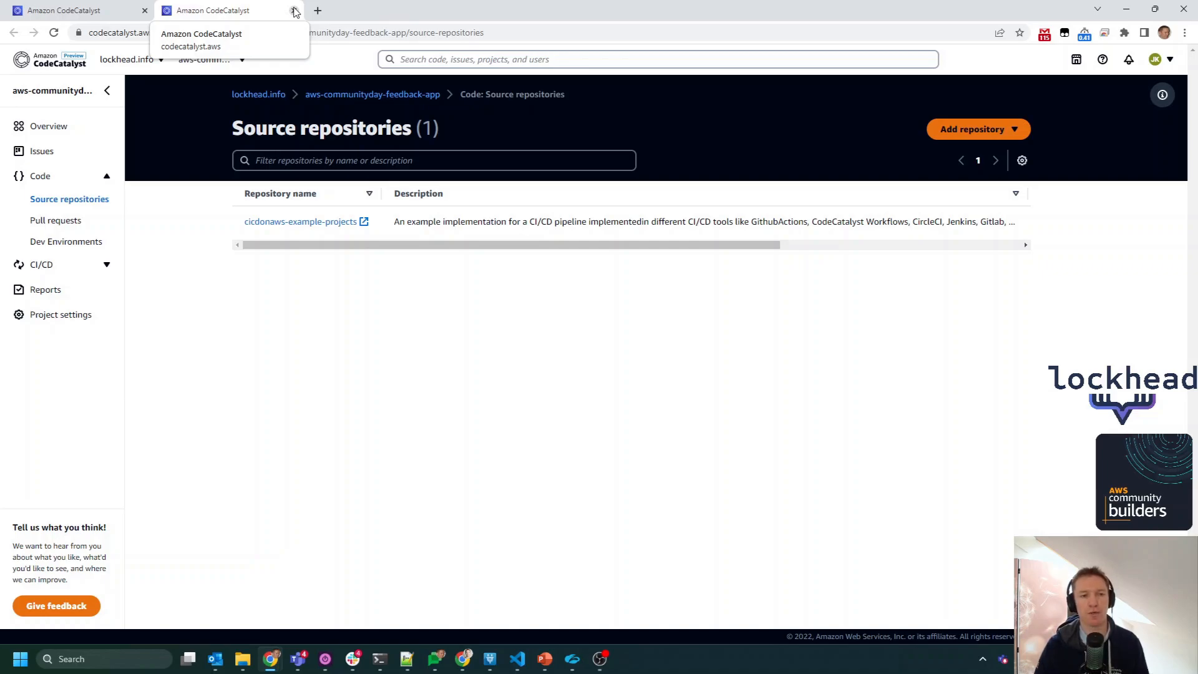
click(70, 264)
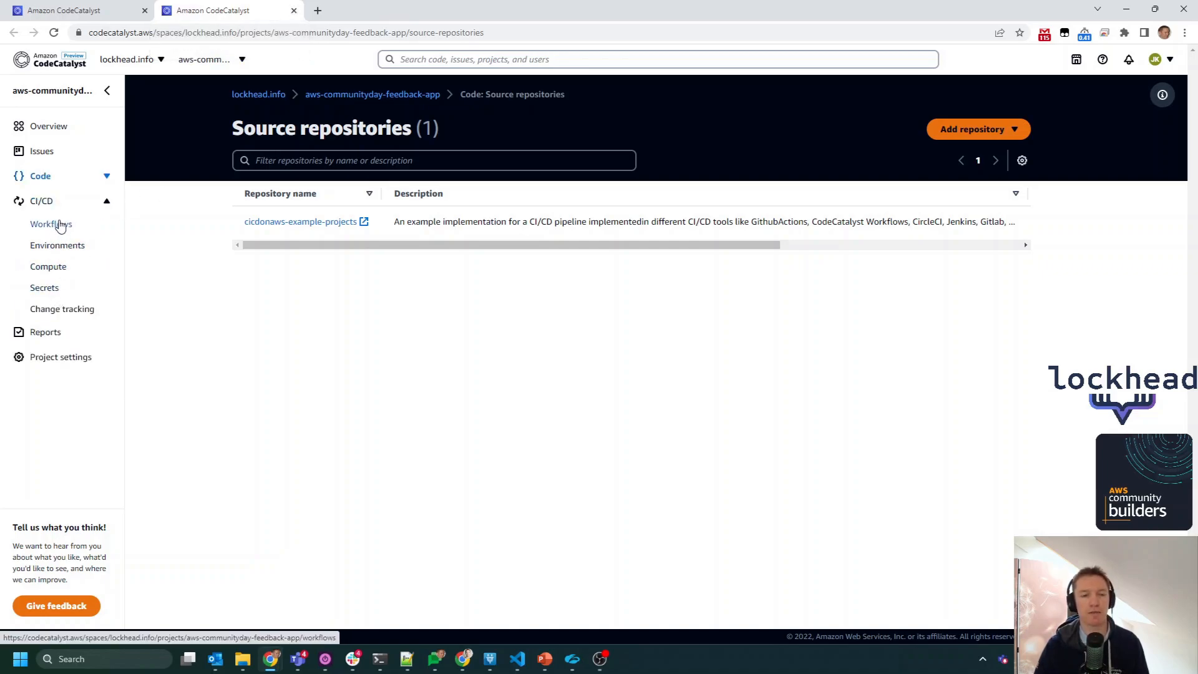
click(61, 226)
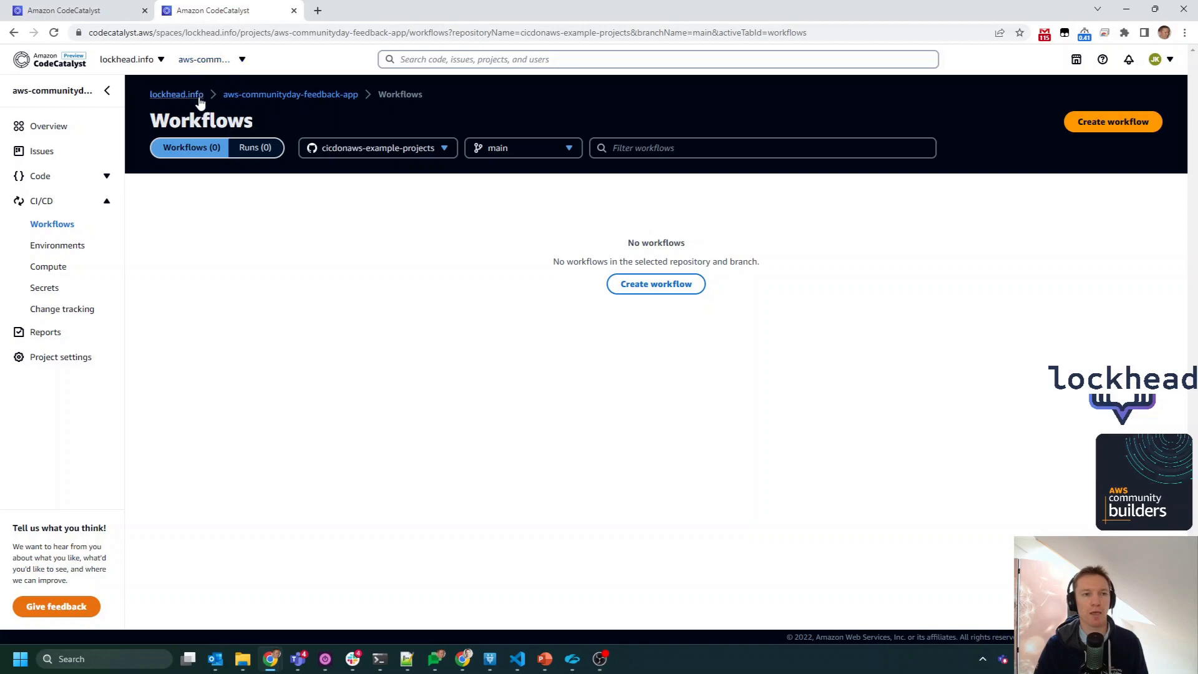
Return to the lockhead.info space, open the GitHub repositories extension's configuration and select the connected GitHub account.
click(156, 60)
click(205, 59)
click(128, 59)
click(130, 193)
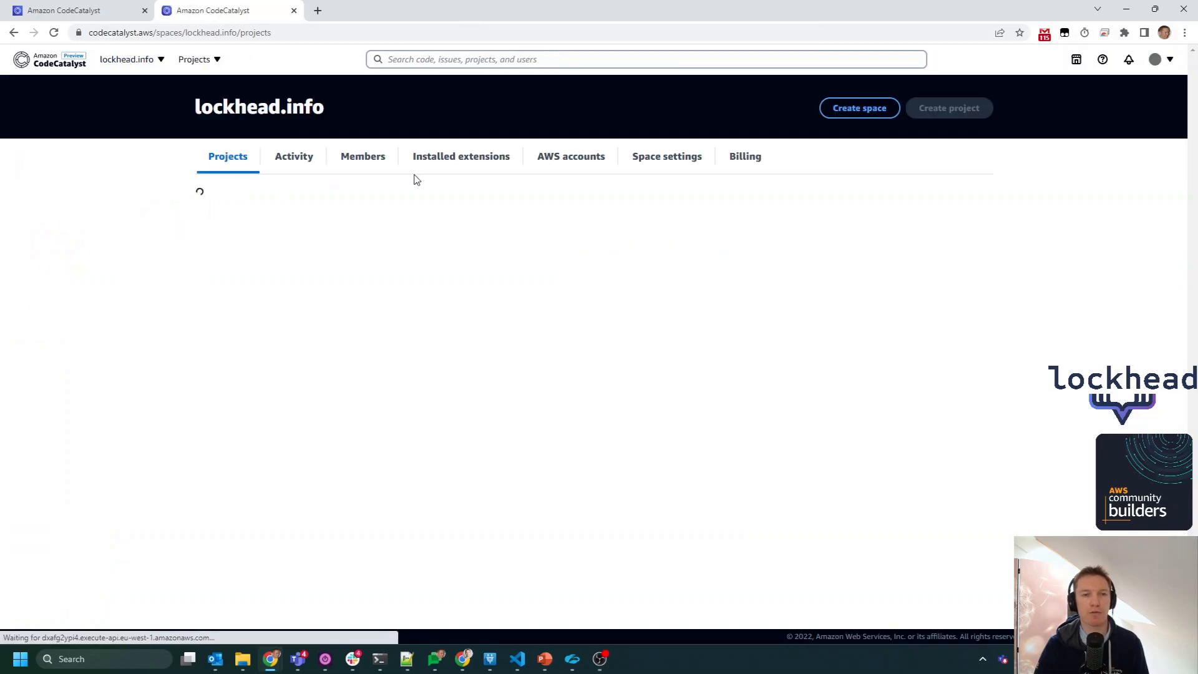
click(484, 157)
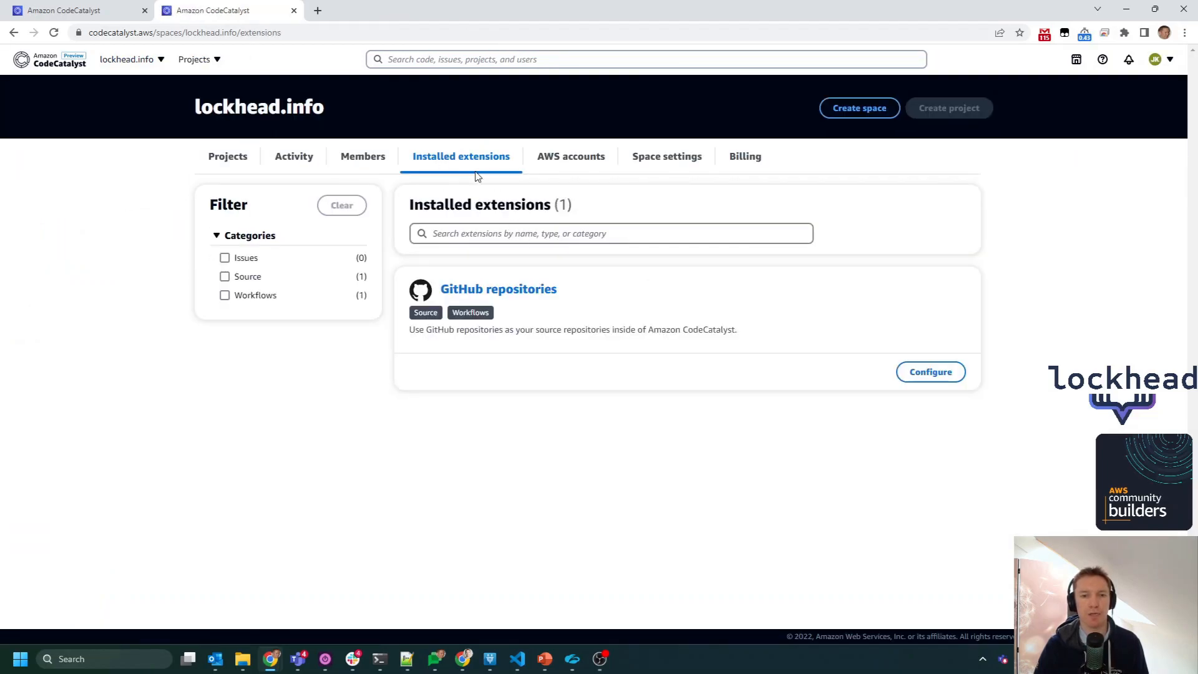
click(936, 373)
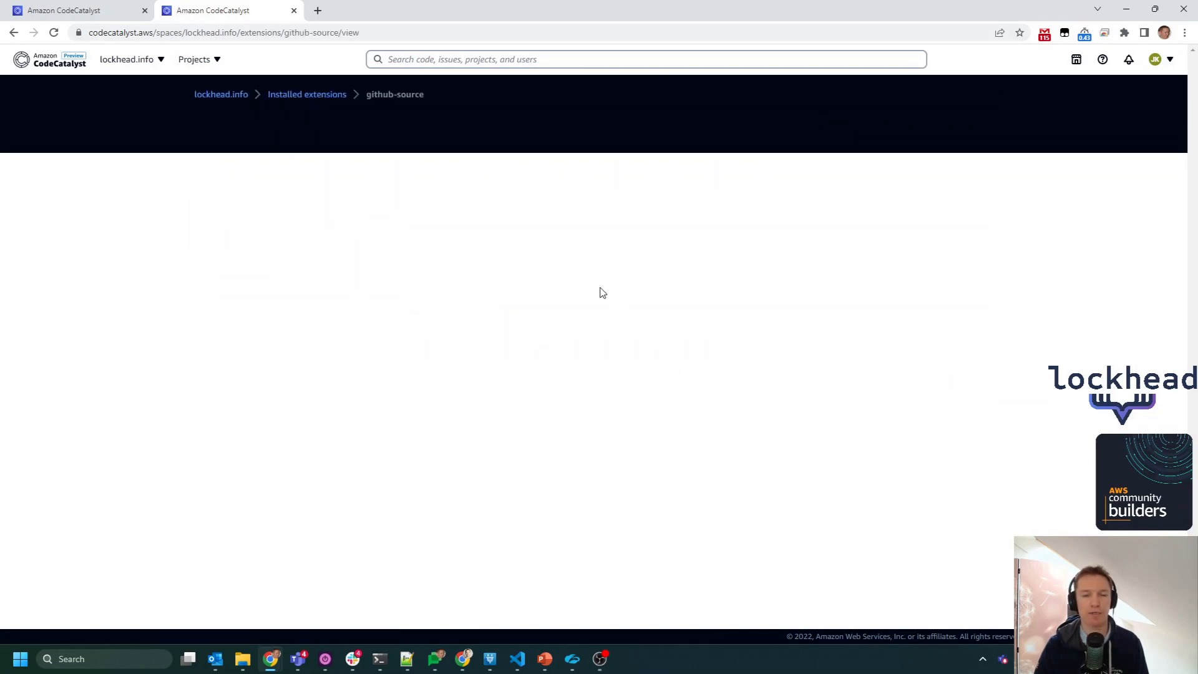
click(220, 286)
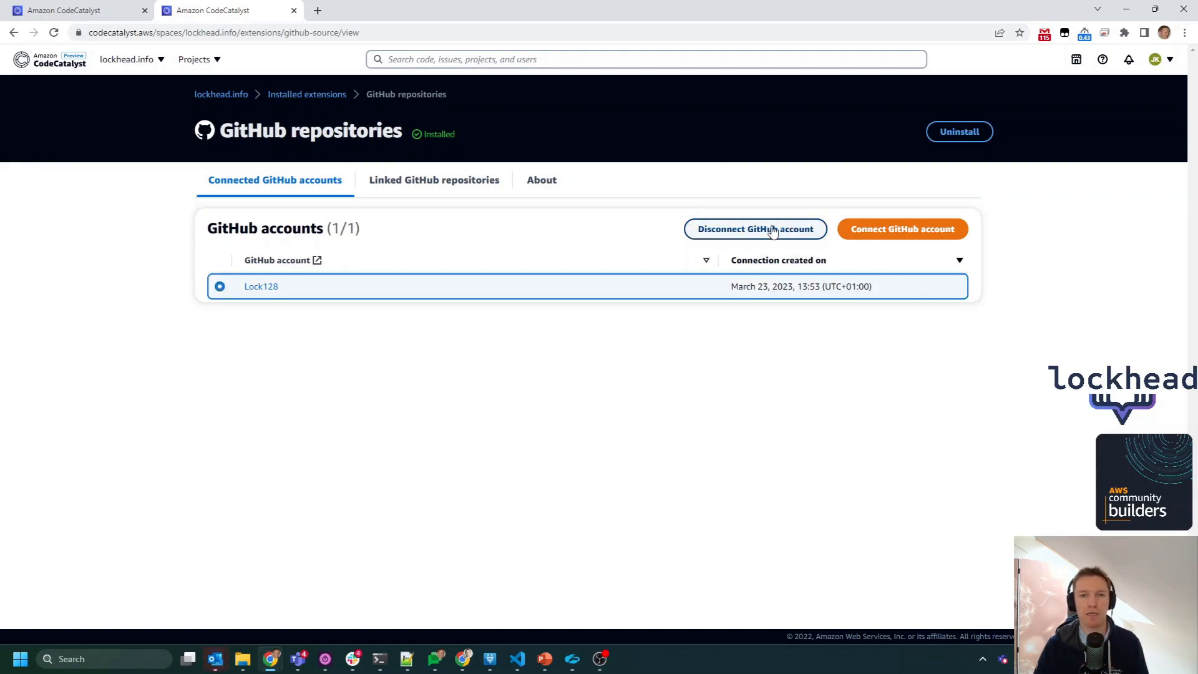
Unlink the cicdonaws-example-projects repository from the project, confirming with "unlink".
click(422, 180)
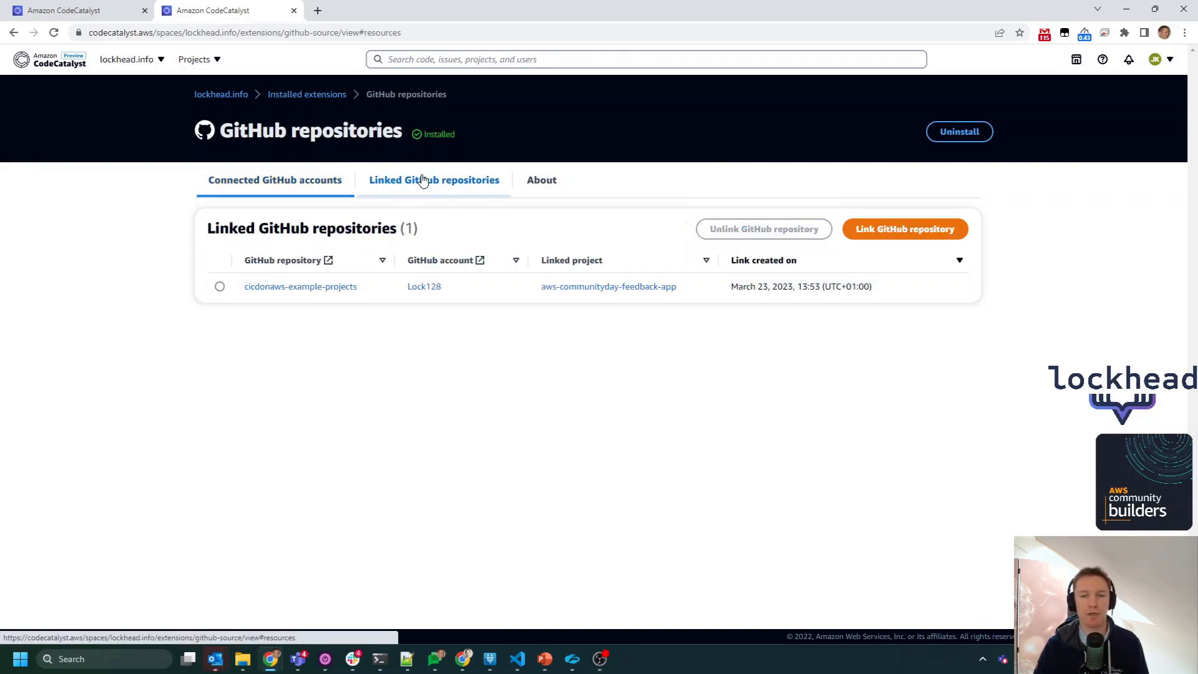
click(220, 286)
click(801, 230)
click(530, 399)
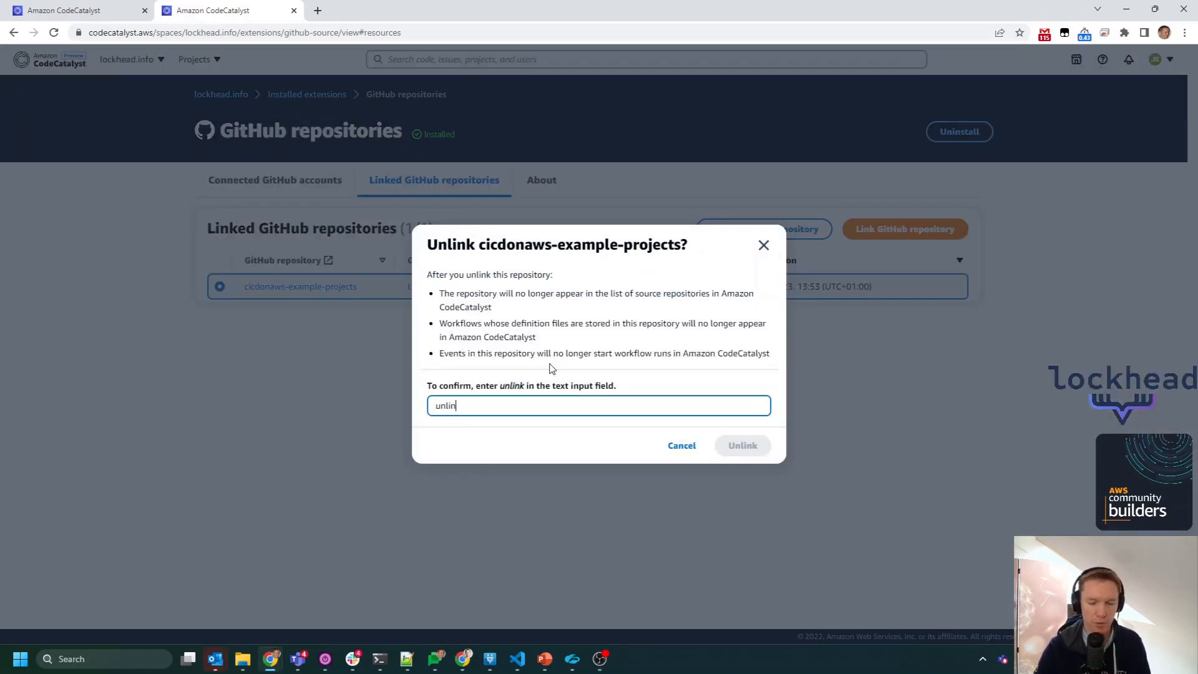
text(unlink)
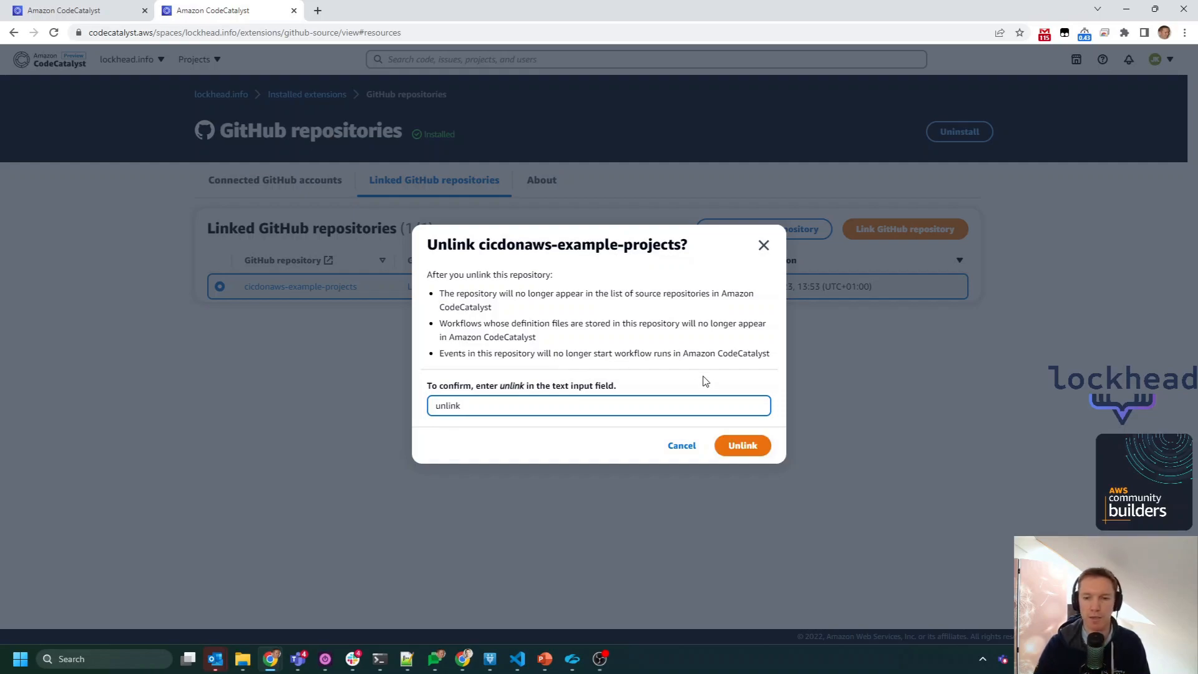
click(743, 445)
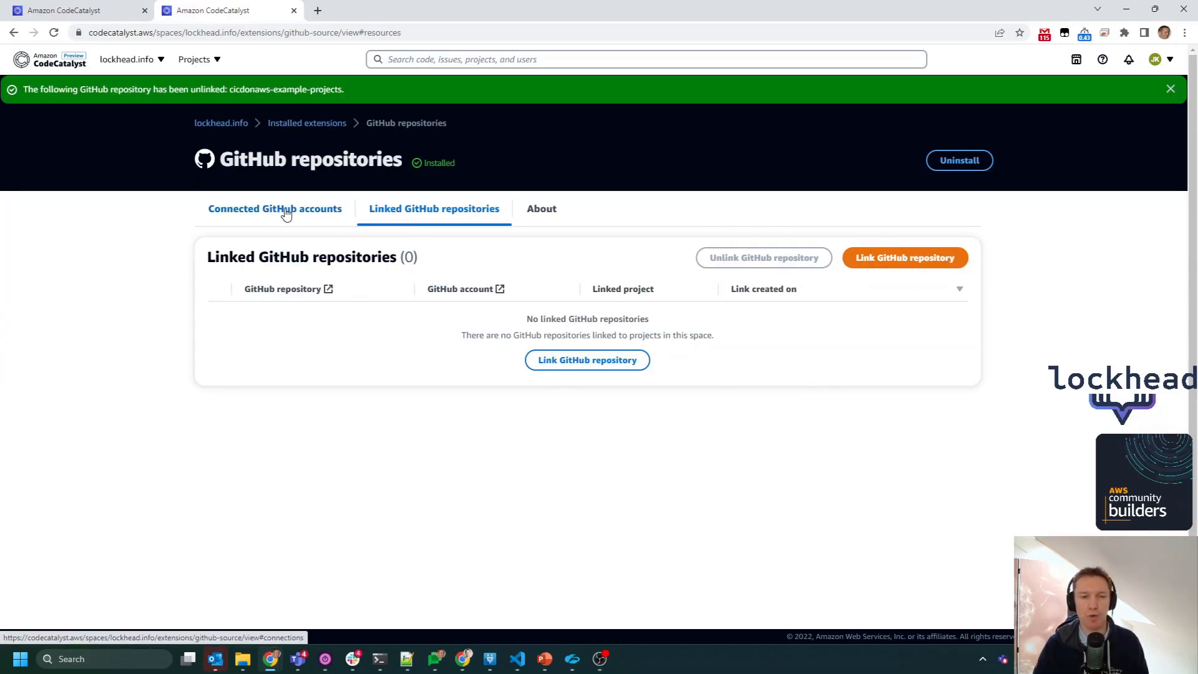
Disconnect the connected GitHub account from the space, confirming with "disconnect".
click(286, 214)
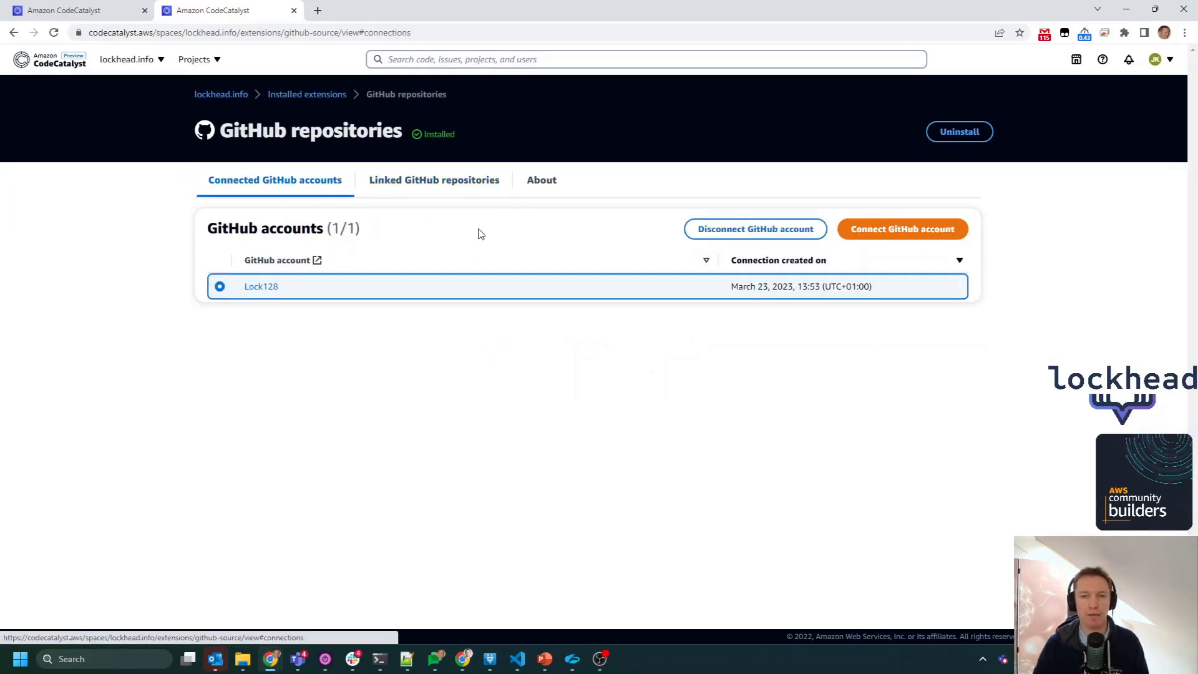
click(759, 235)
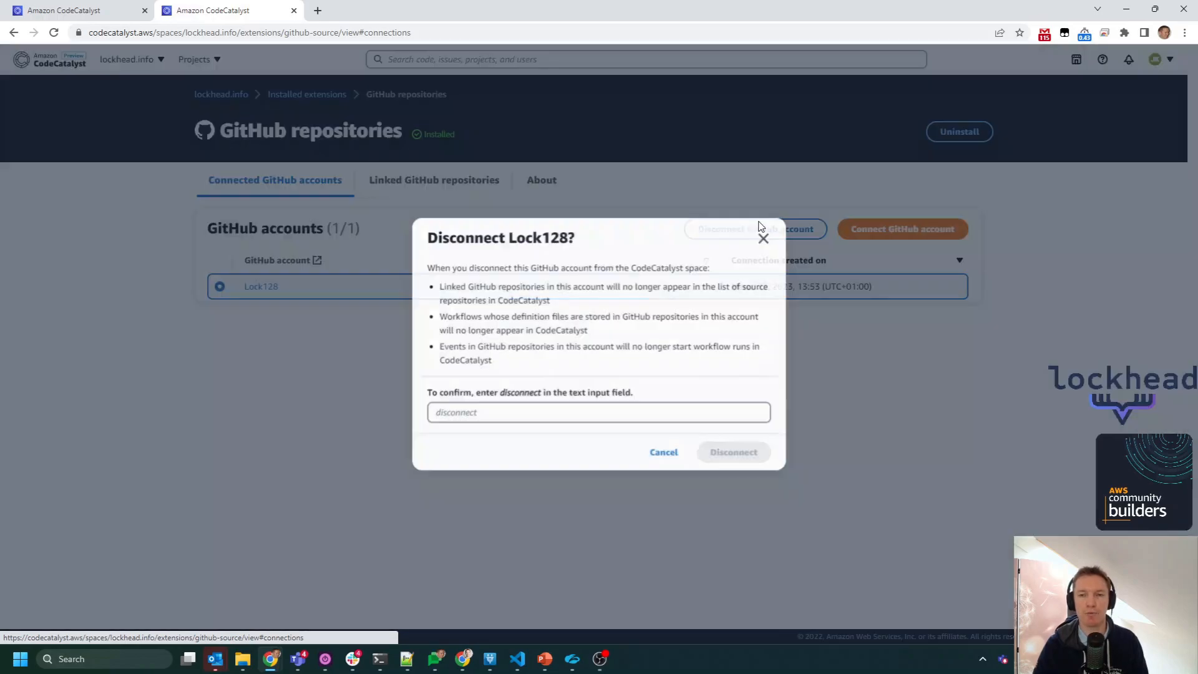
click(515, 407)
text(disconnect)
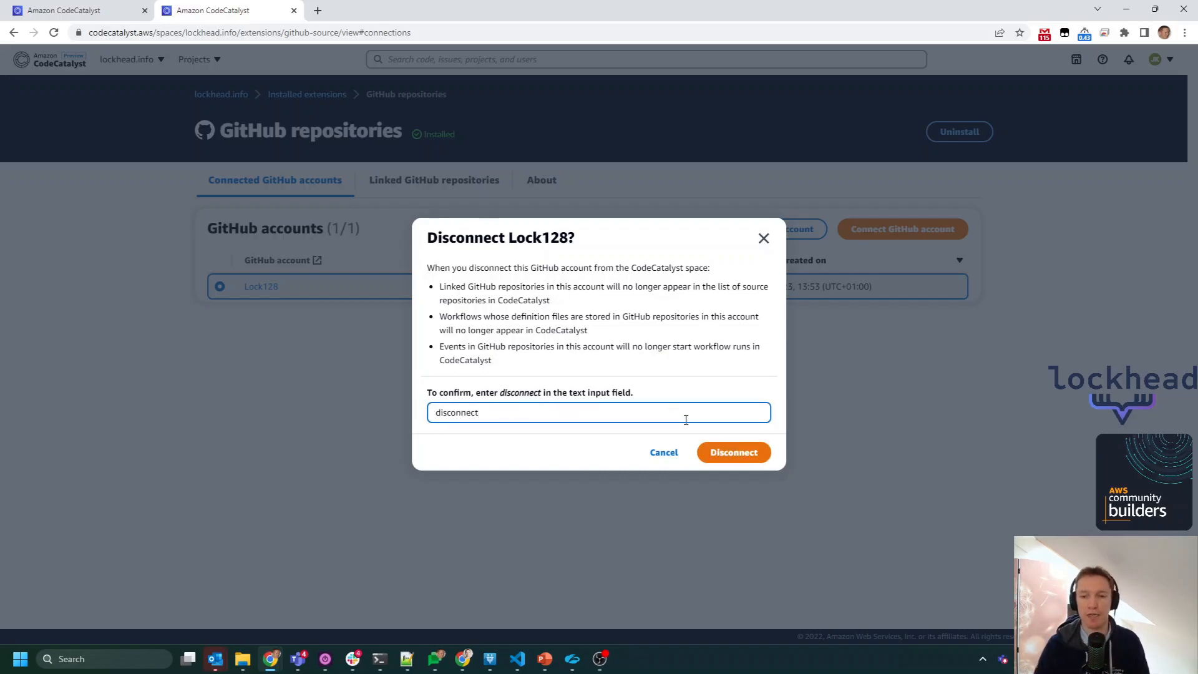
click(751, 460)
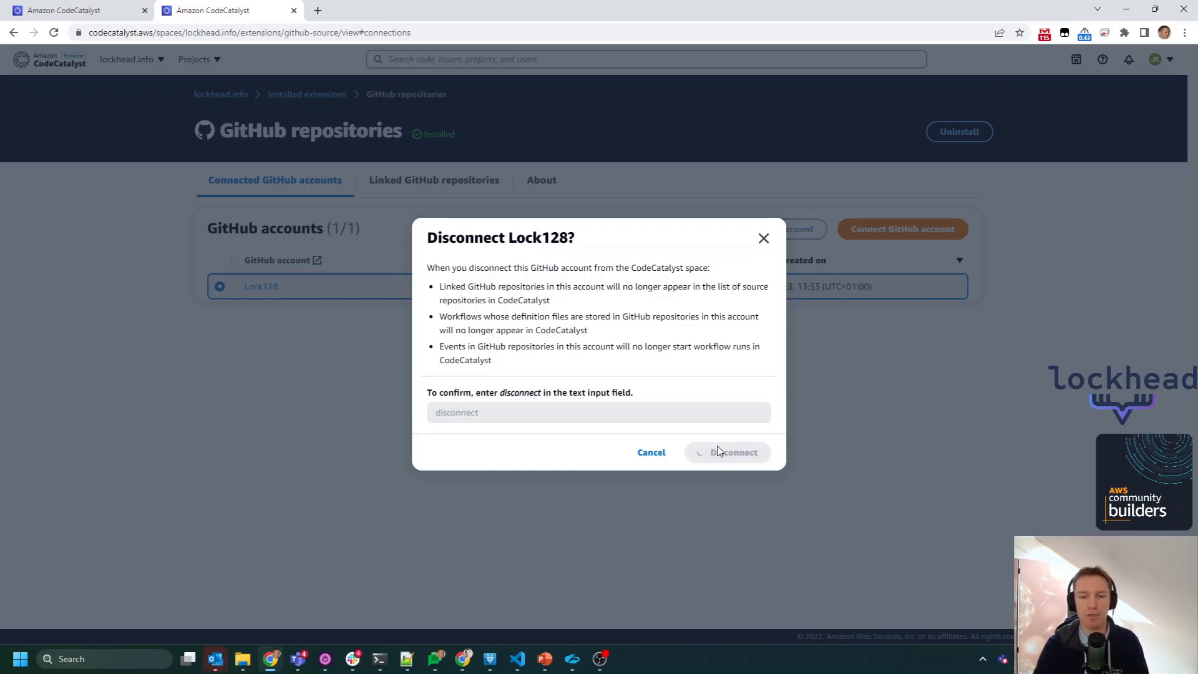